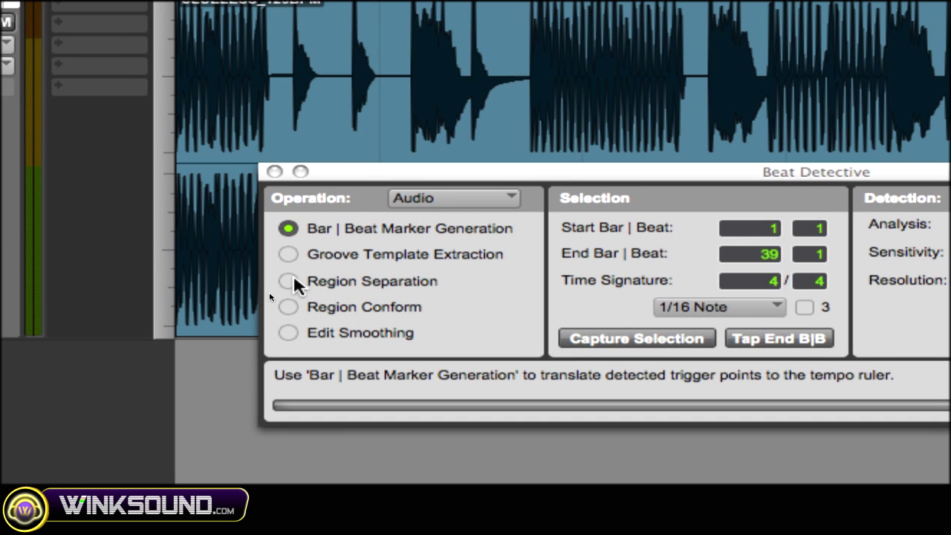
# Set Beat Detective to Region Separation, capture the selected bar, and detect its transients at 100% sensitivity
pyautogui.click(276, 269)
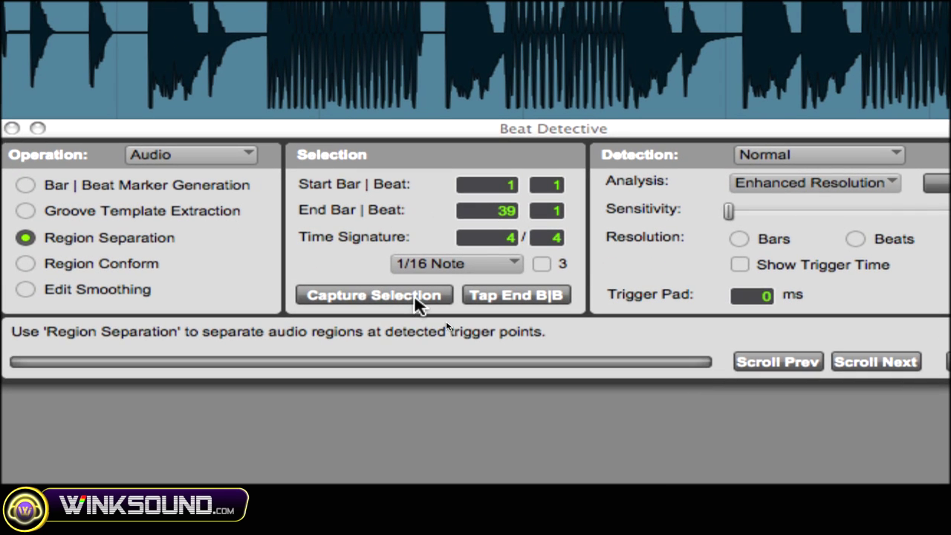
pyautogui.click(416, 297)
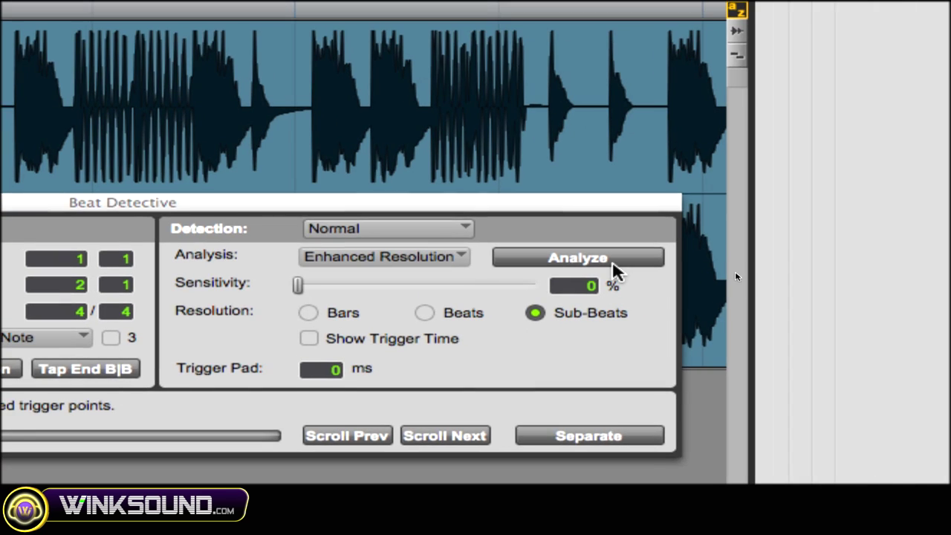
pyautogui.click(610, 259)
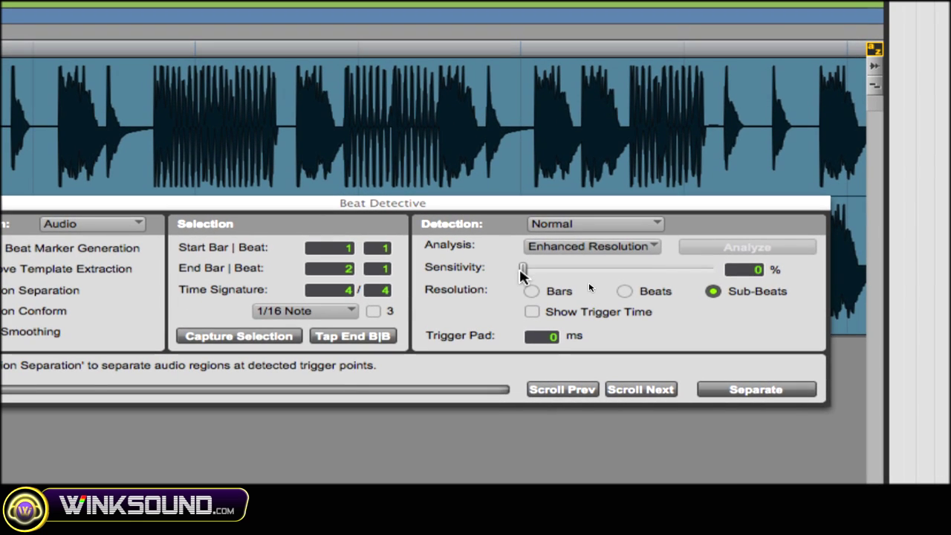
pyautogui.moveTo(523, 269); pyautogui.dragTo(718, 266)
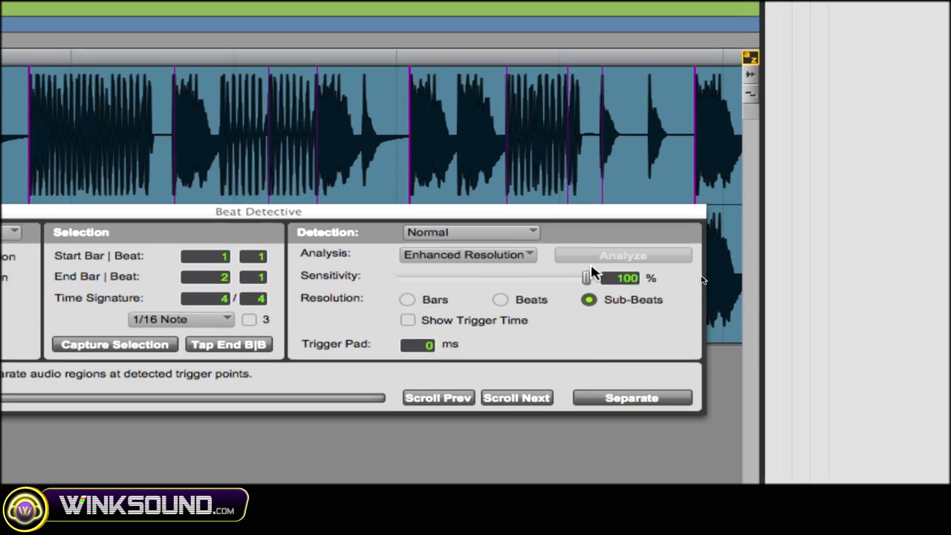
# Shift the beat trigger at the long hit before 0:00.8 to about 0:00.83 in the drum loop
pyautogui.moveTo(276, 211); pyautogui.dragTo(276, 354)
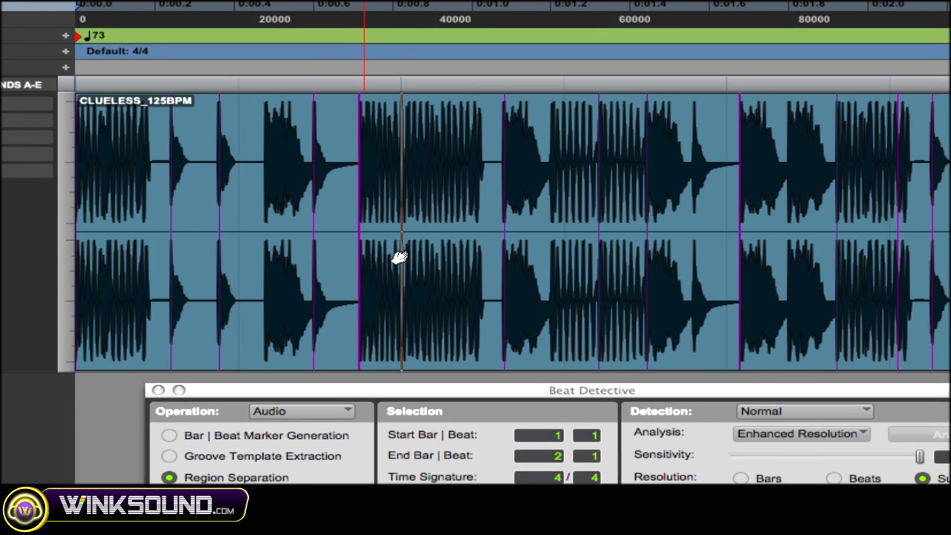
pyautogui.click(399, 254)
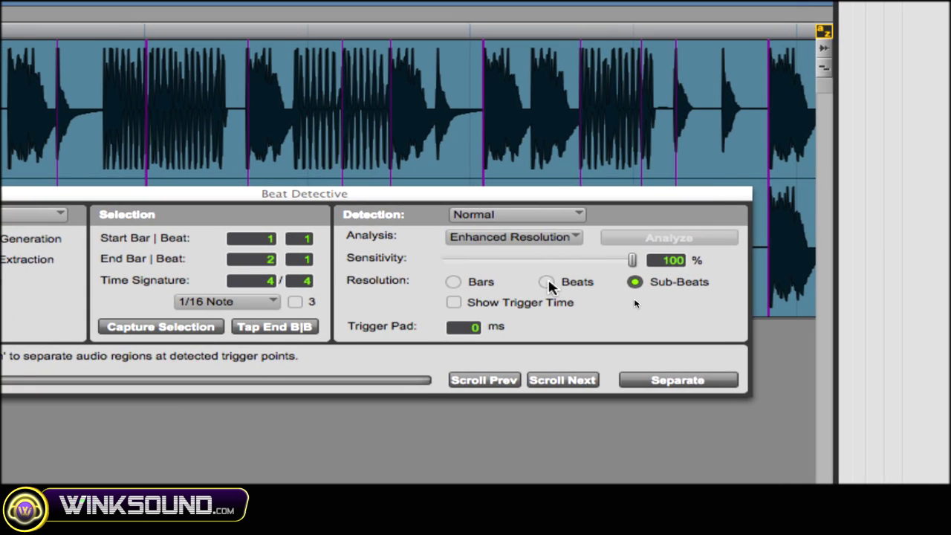
# Set the trigger detection resolution to Beats and uncover more of the waveform
pyautogui.click(523, 282)
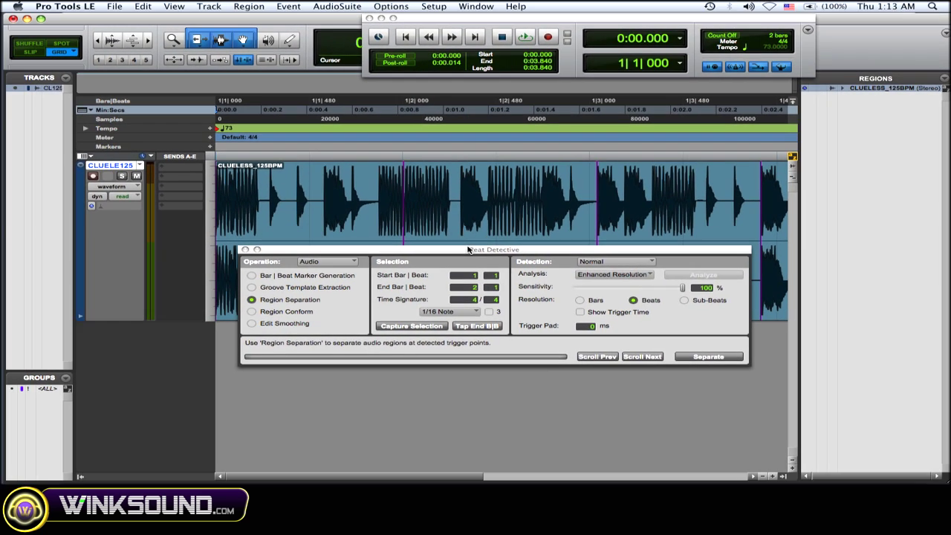
pyautogui.moveTo(468, 249); pyautogui.dragTo(461, 289)
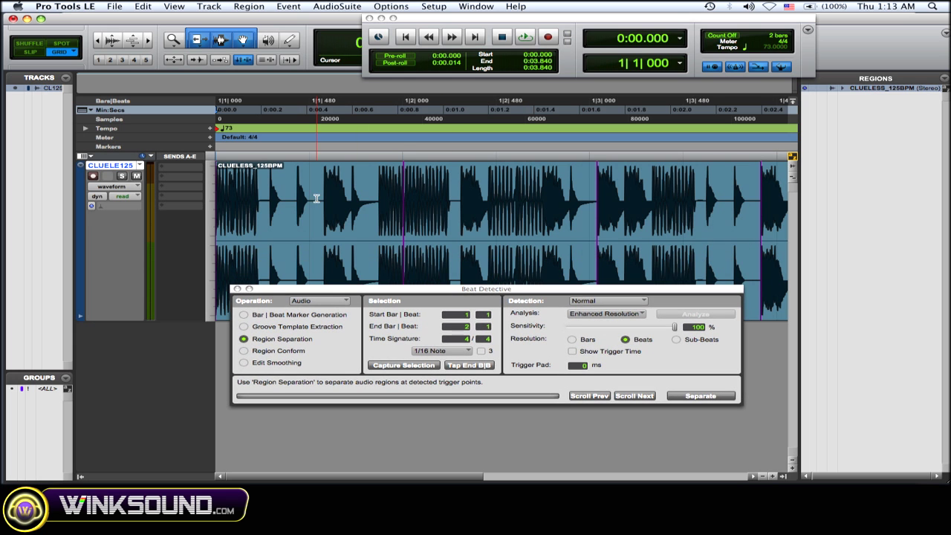
# Raise the session tempo to 86.4047 BPM in the expanded tempo graph, then collapse the graph
pyautogui.click(85, 128)
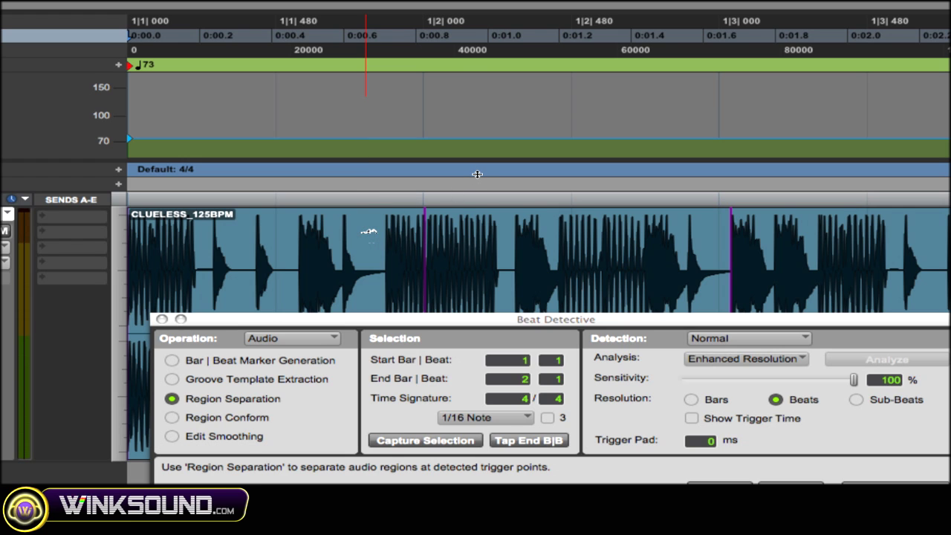
pyautogui.moveTo(542, 138)
pyautogui.mouseDown()
pyautogui.moveTo(543, 127)
pyautogui.moveTo(545, 153)
pyautogui.moveTo(544, 126)
pyautogui.mouseUp()
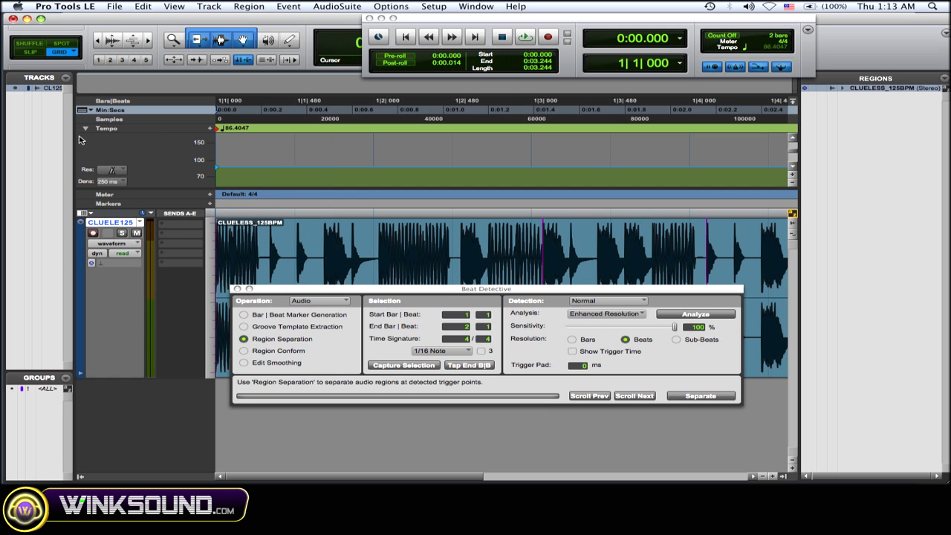
pyautogui.click(84, 129)
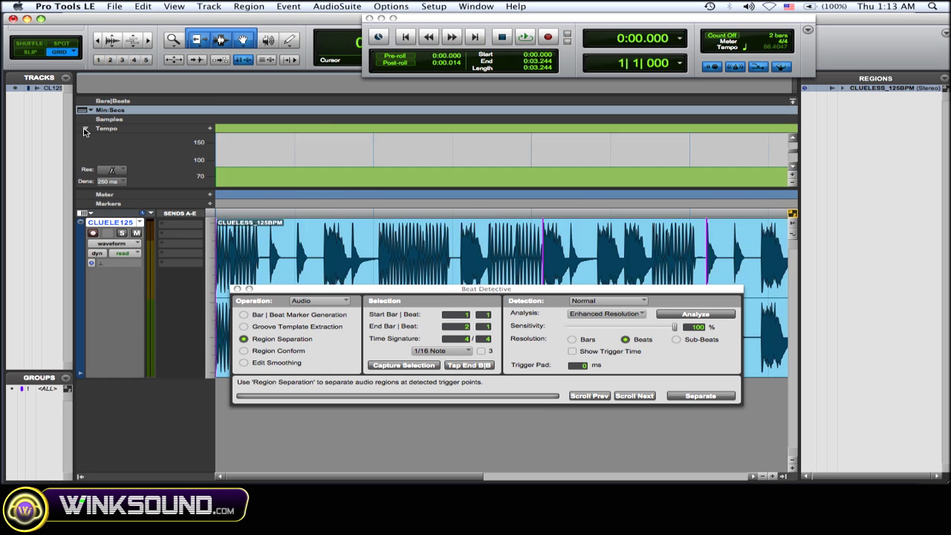
# Set the detection resolution to Sub-Beats and separate the drum loop into regions at the triggers
pyautogui.moveTo(488, 292); pyautogui.dragTo(495, 265)
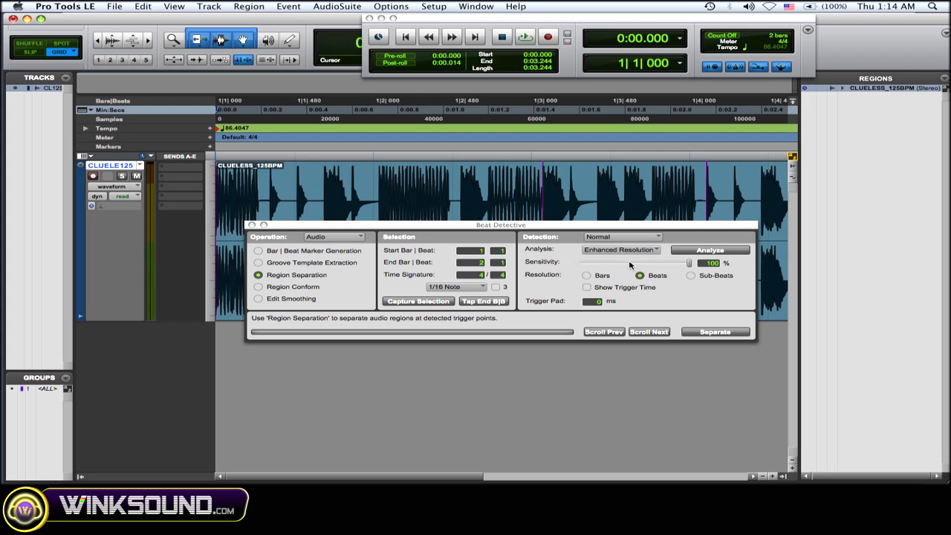
pyautogui.click(690, 275)
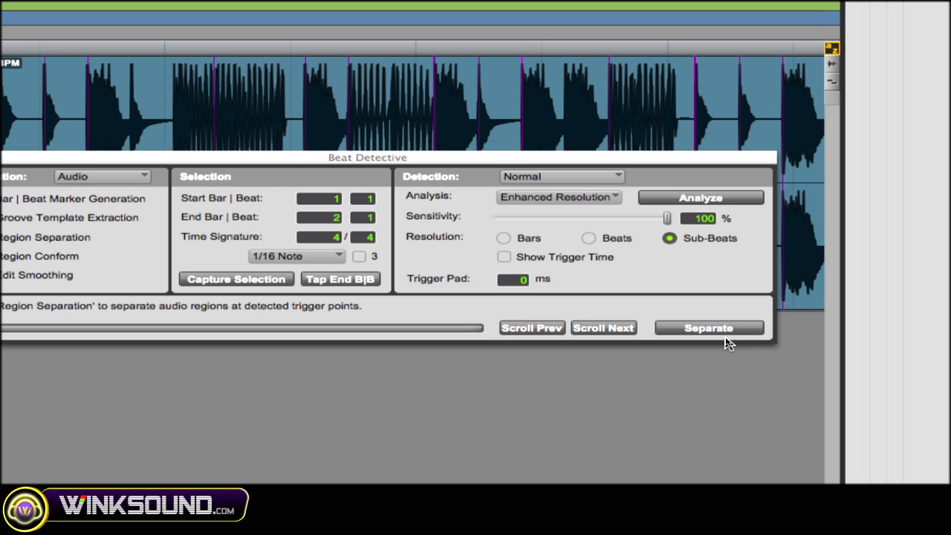
pyautogui.click(719, 332)
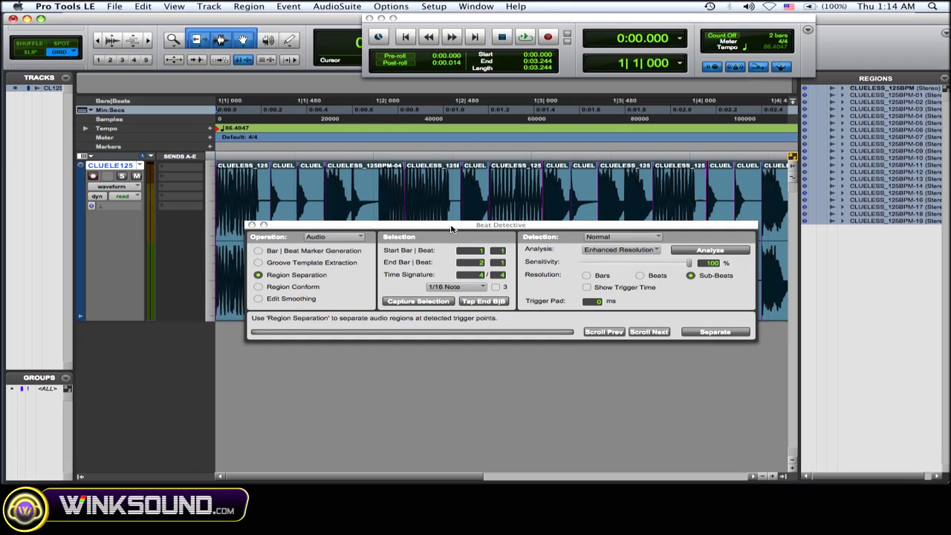
# Uncover the waveform and check the separated slices by selecting individual regions on the track
pyautogui.moveTo(453, 228); pyautogui.dragTo(456, 340)
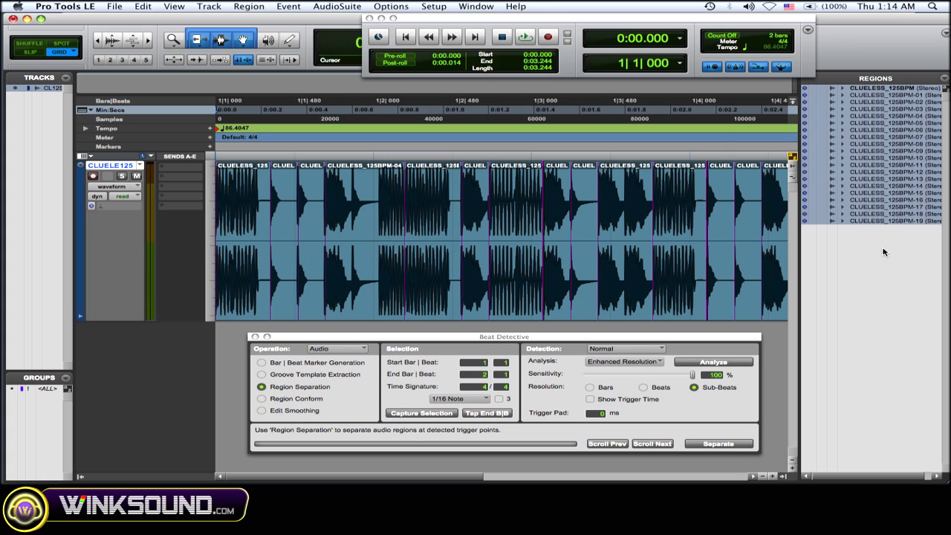
pyautogui.hscroll(1, 892, 126)
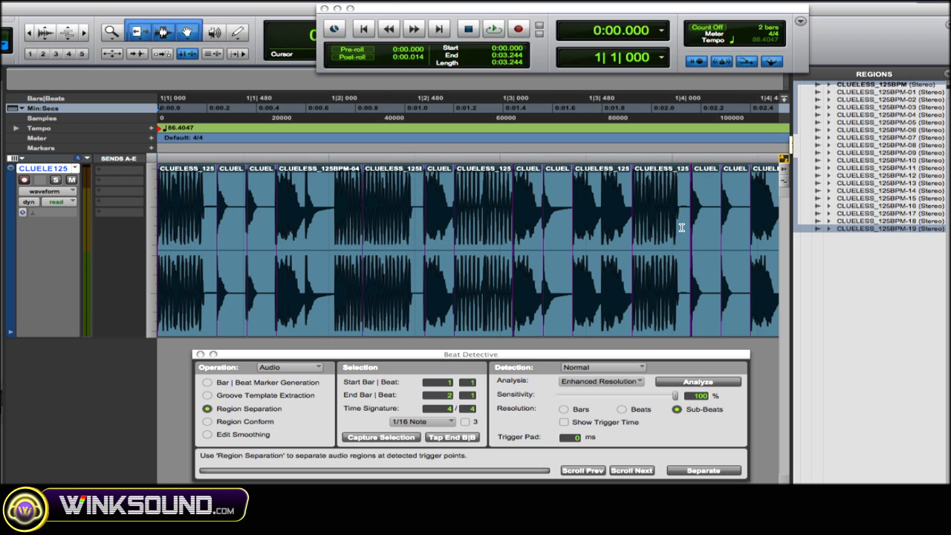
pyautogui.click(561, 134)
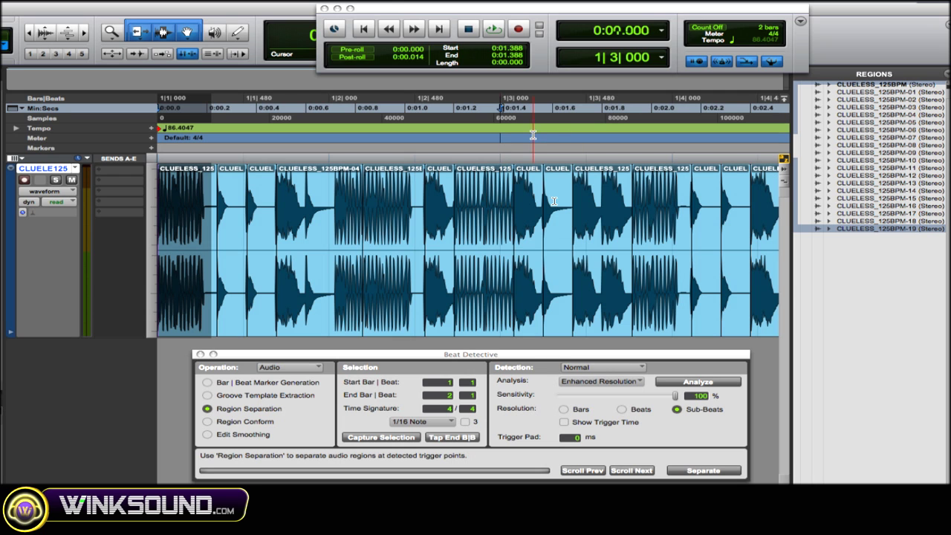
pyautogui.click(526, 309)
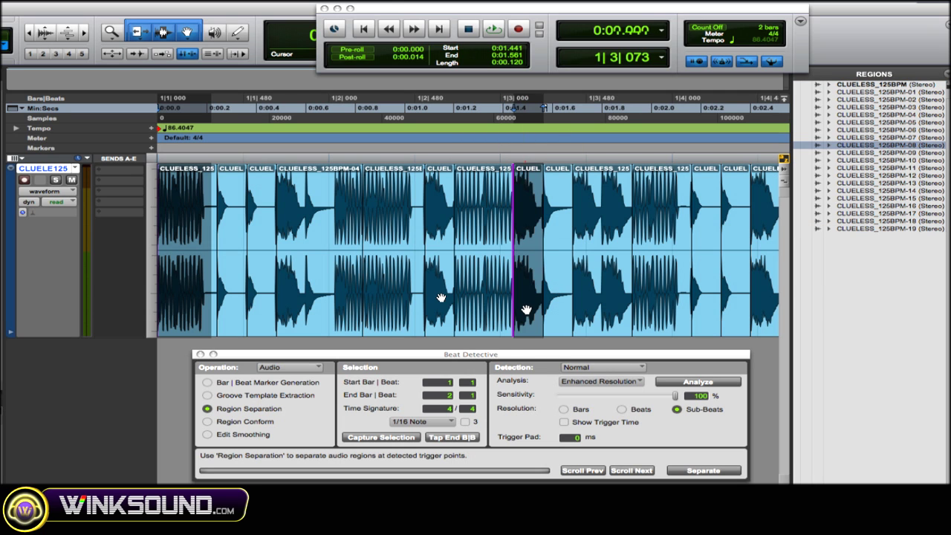
pyautogui.click(395, 312)
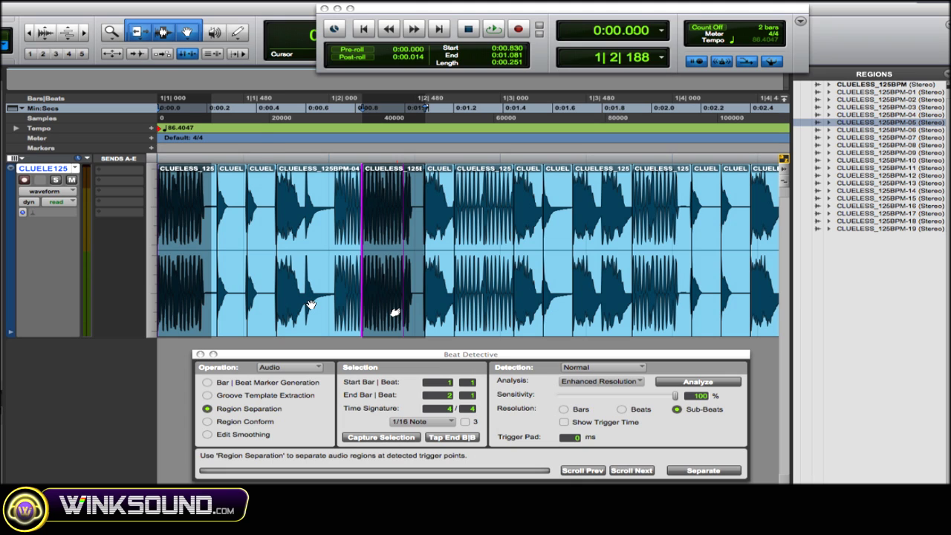
pyautogui.click(259, 318)
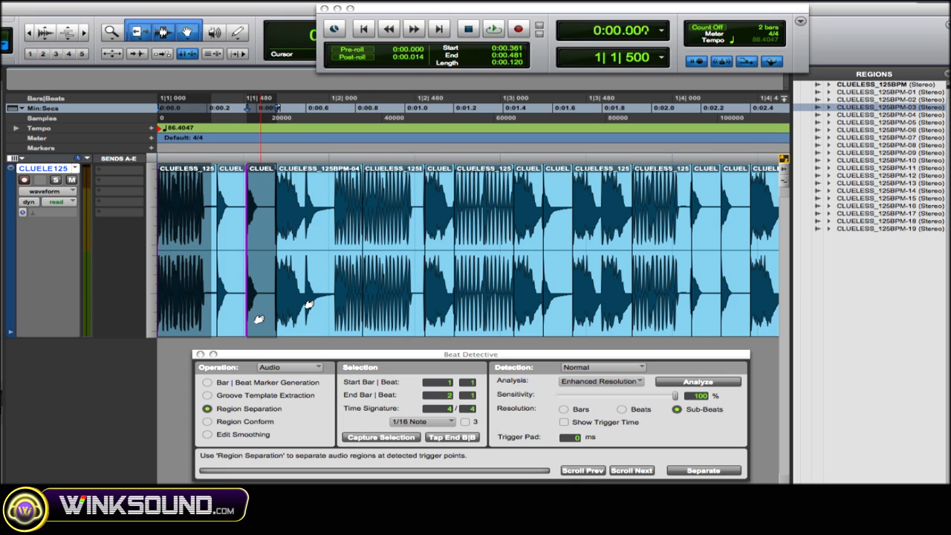
# Select regions CLUELESS_125BPM-01 through CLUELESS_125BPM-19 and start exporting them as files
pyautogui.click(882, 228)
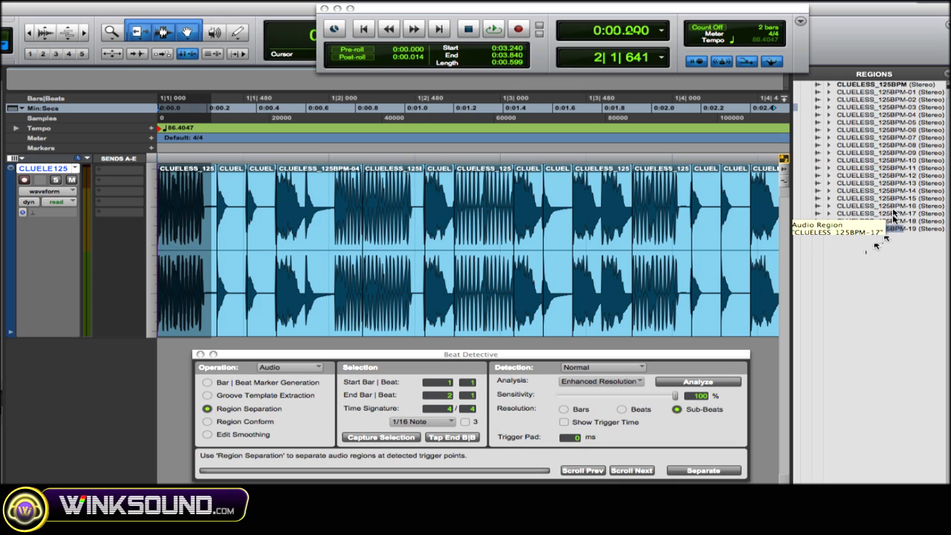
pyautogui.keyDown('shift'); pyautogui.click(877, 95); pyautogui.keyUp('shift')
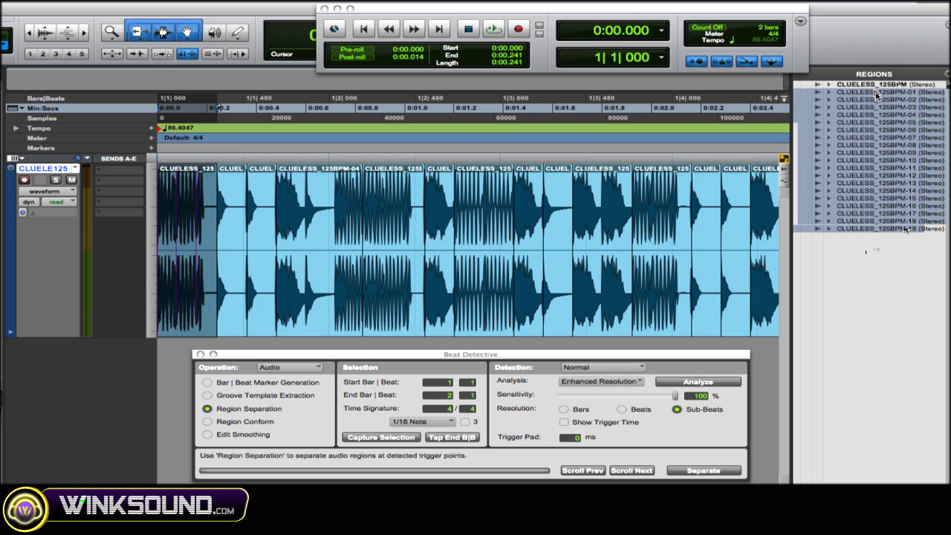
pyautogui.rightClick(865, 141)
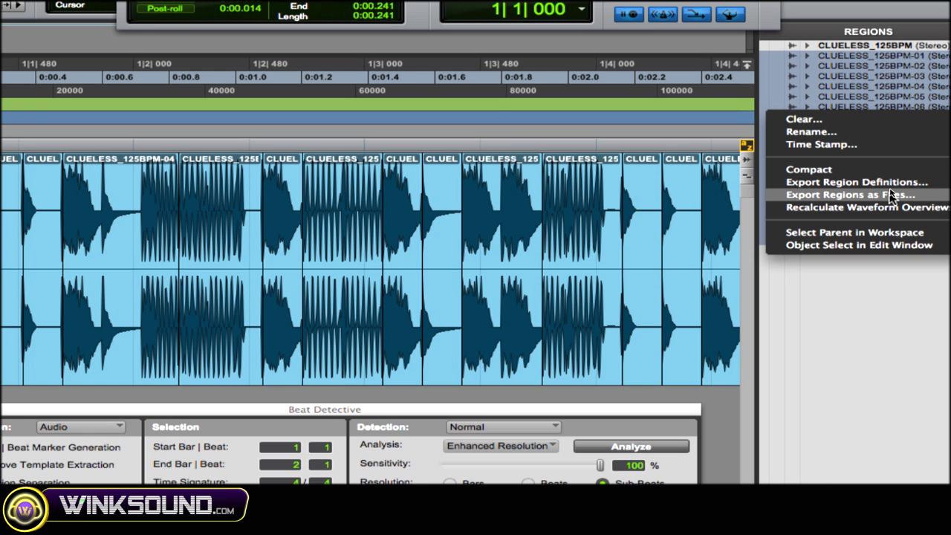
pyautogui.click(890, 195)
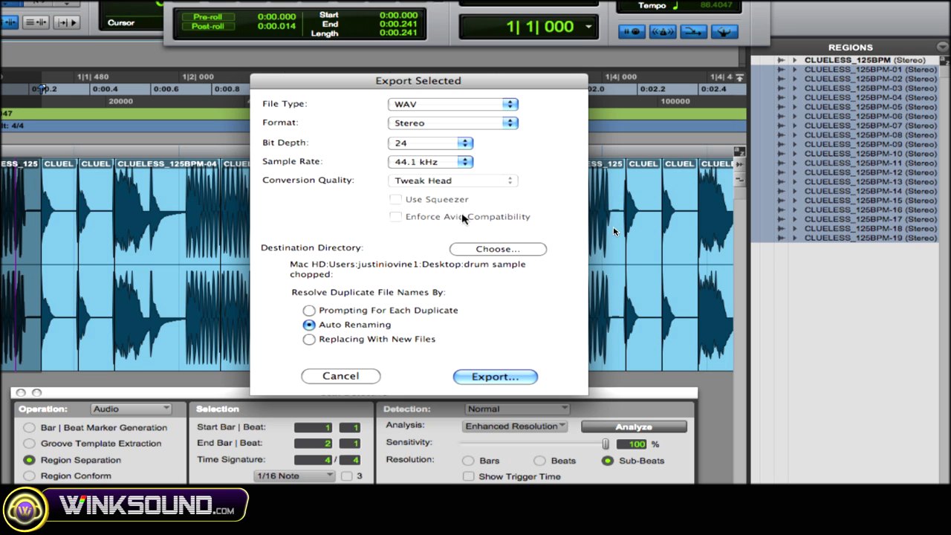
# Create a new destination folder named "drum sample chopped" on the desktop and export the selected regions into it
pyautogui.click(494, 250)
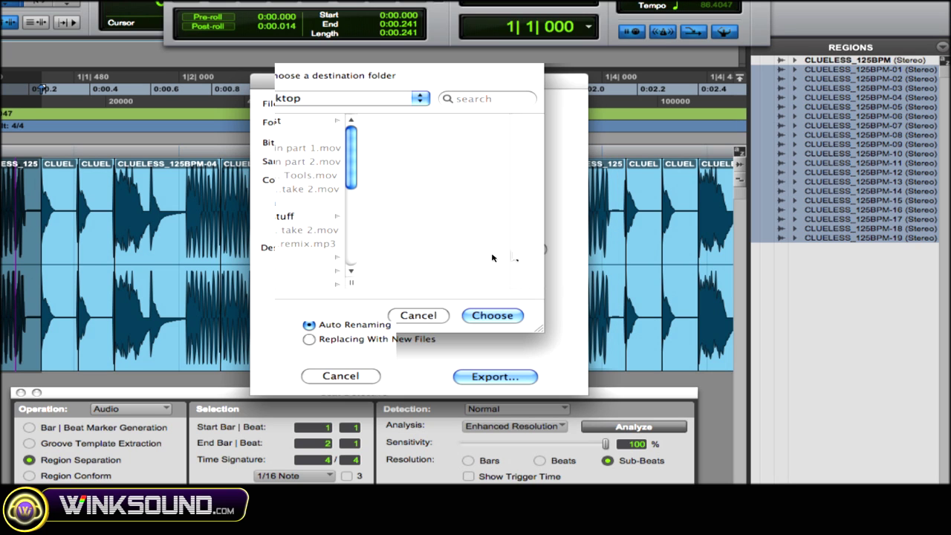
pyautogui.press('super+shift+n')
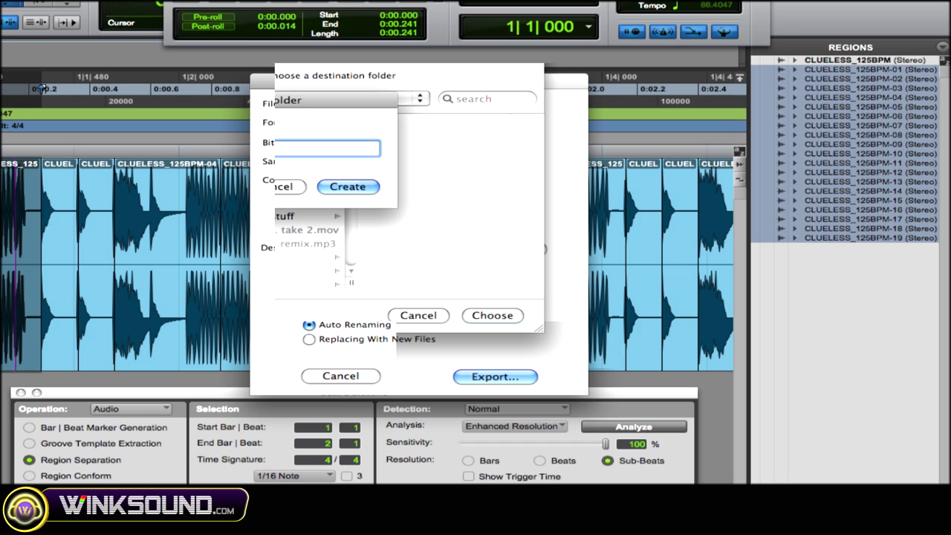
pyautogui.press('super+v')
pyautogui.press('Return')
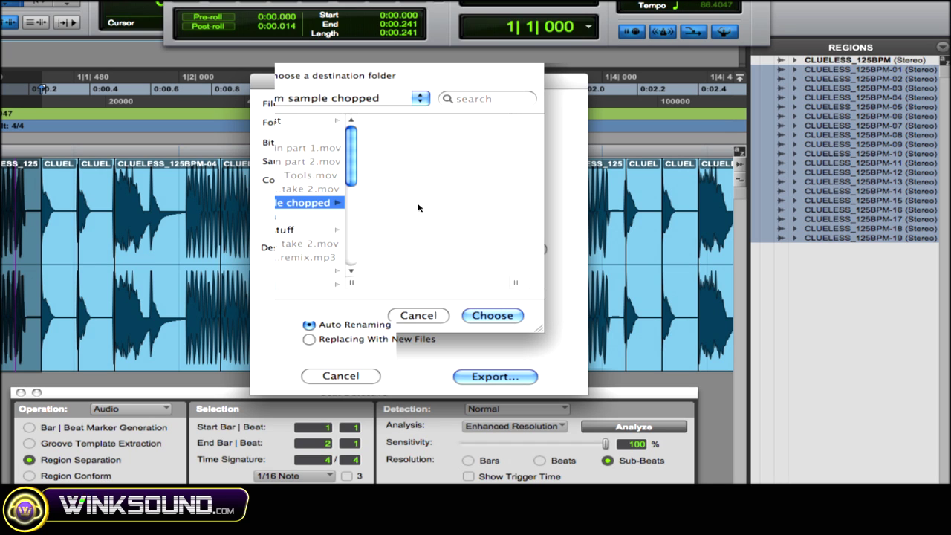
pyautogui.click(494, 316)
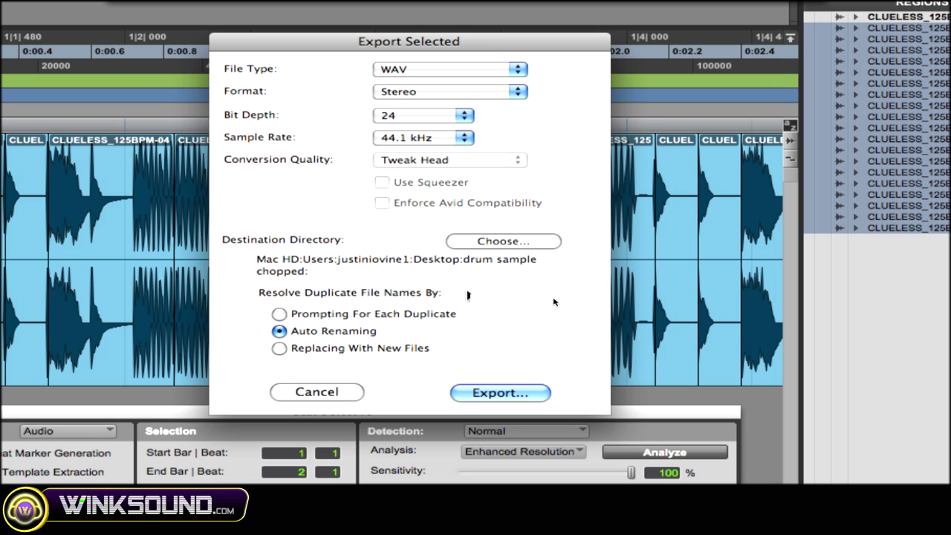
pyautogui.click(503, 393)
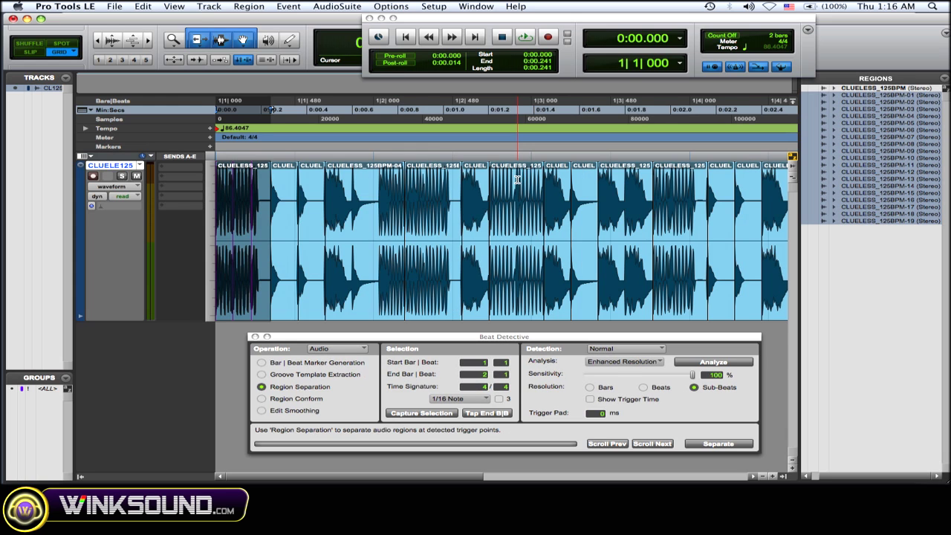
# Switch to the Finder desktop and open the "drum sample chopped" folder to check the exported WAV files
pyautogui.moveTo(2, 4)
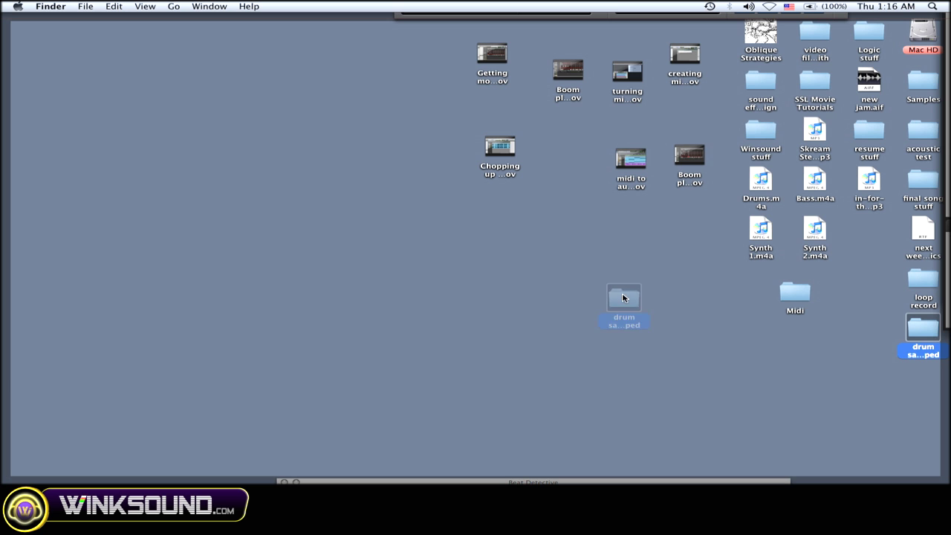
pyautogui.moveTo(351, 255); pyautogui.dragTo(351, 255)
pyautogui.doubleClick(351, 255)
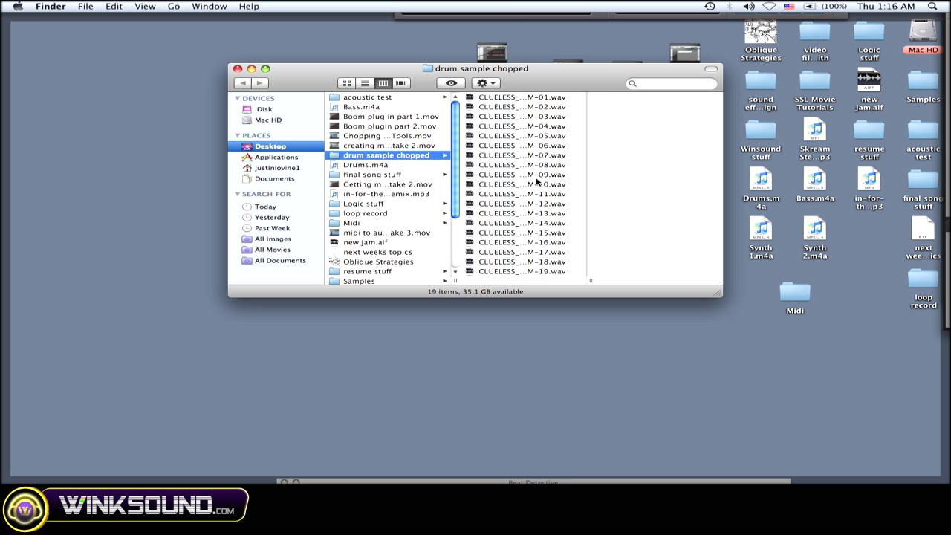